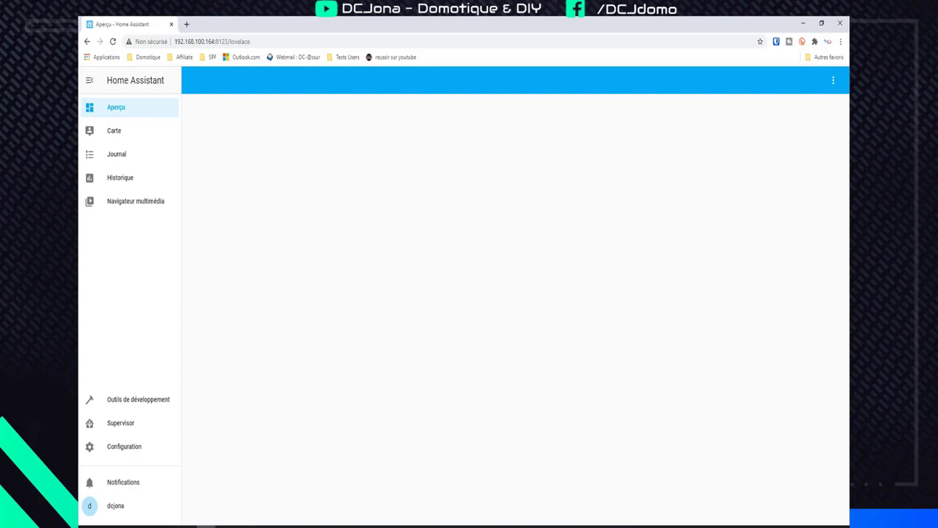
# Step: Switch the overview dashboard to edit mode
pyautogui.click(835, 84)
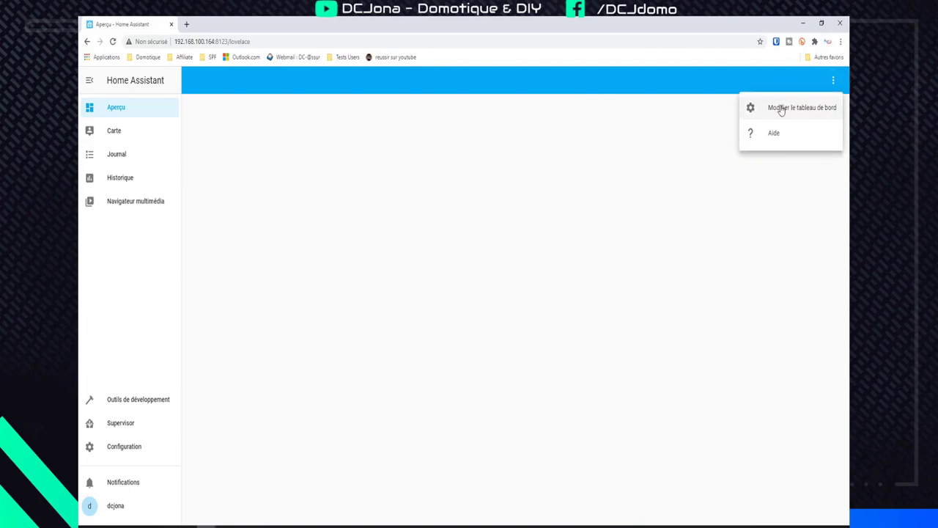
pyautogui.click(833, 85)
pyautogui.click(833, 85)
pyautogui.click(800, 111)
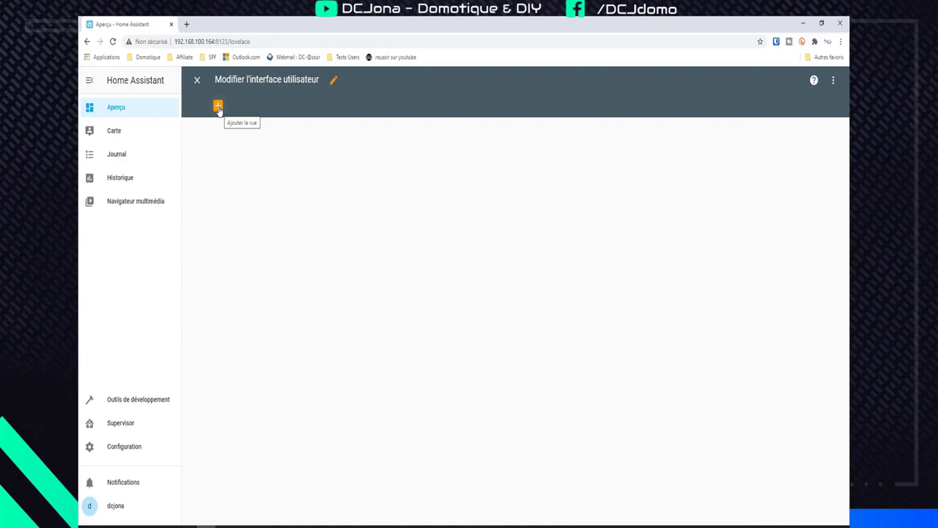
# Step: Start a new dashboard view titled Accueil, leaving its icon and theme unset
pyautogui.click(218, 108)
pyautogui.click(376, 246)
pyautogui.write('Accueil')
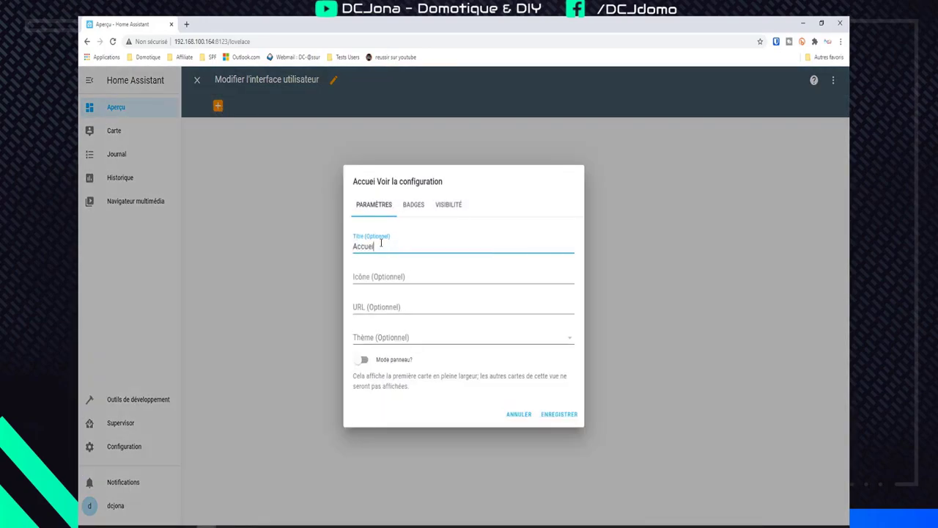
pyautogui.click(378, 275)
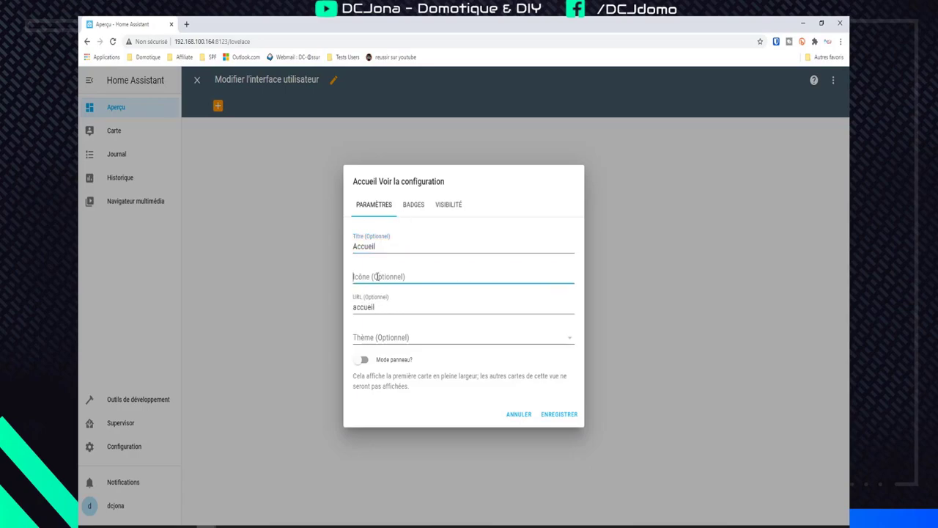
pyautogui.click(384, 341)
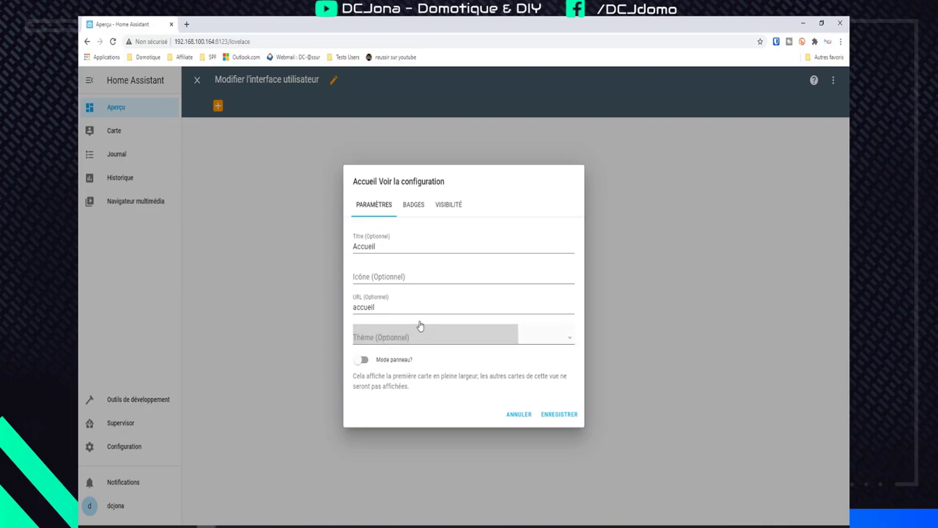
# Step: Review the badge and user visibility options of the Accueil view and save it
pyautogui.click(414, 205)
pyautogui.click(400, 325)
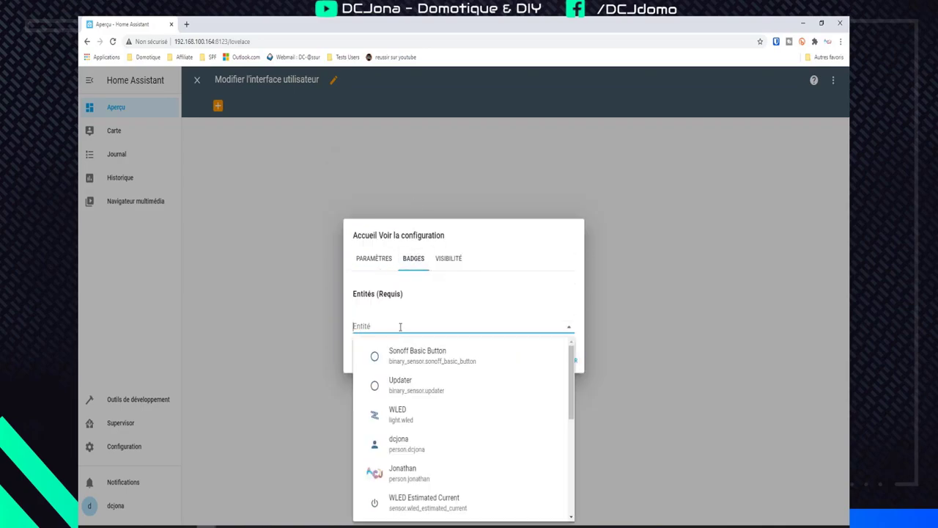
pyautogui.click(448, 265)
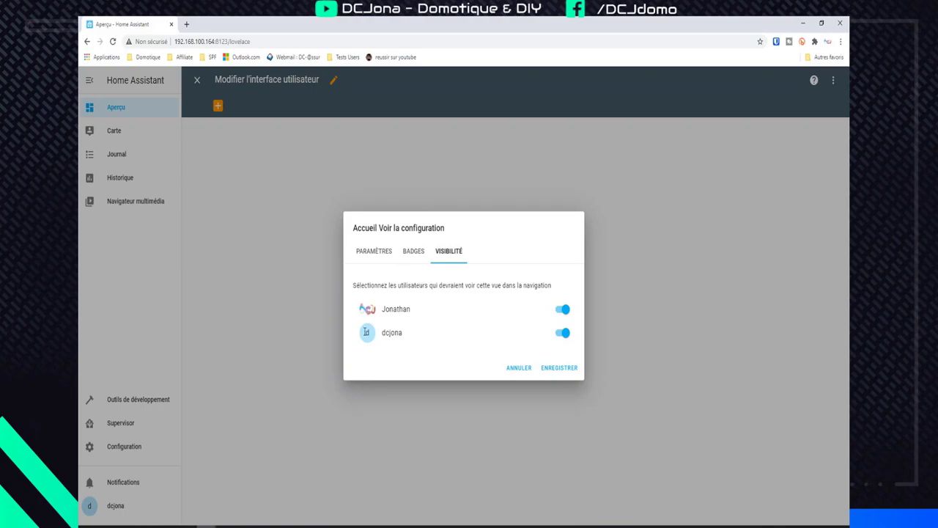
pyautogui.moveTo(382, 333); pyautogui.dragTo(403, 334)
pyautogui.click(419, 335)
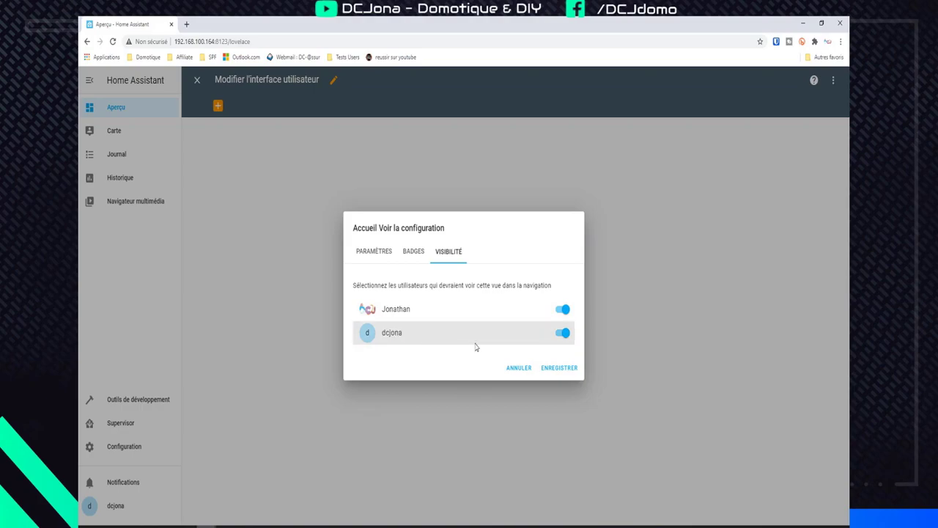
pyautogui.click(560, 368)
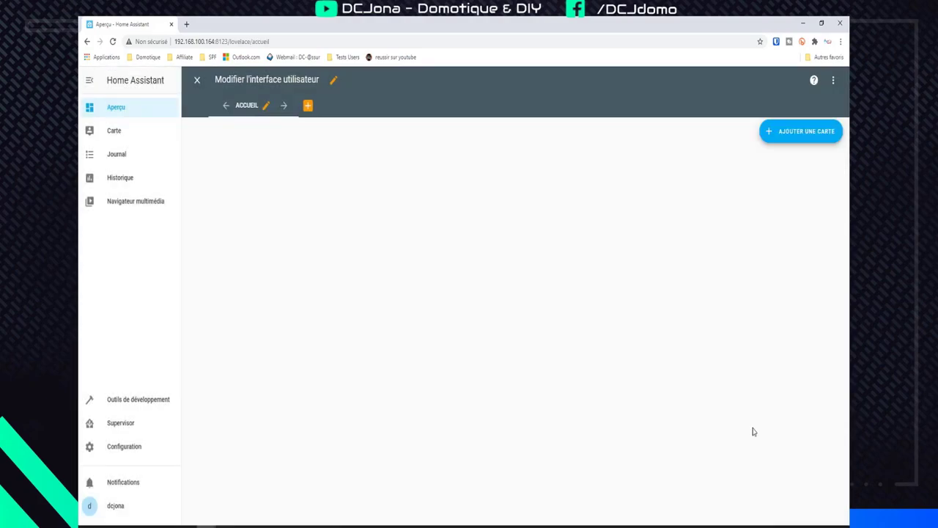
# Step: Add a second dashboard view titled Lumières and save it
pyautogui.click(308, 107)
pyautogui.click(388, 247)
pyautogui.write('L')
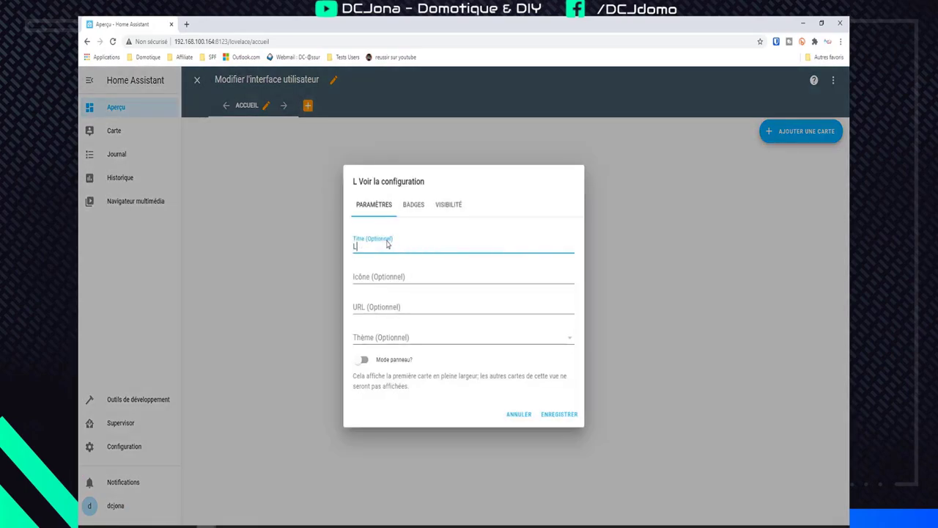
pyautogui.write('umières')
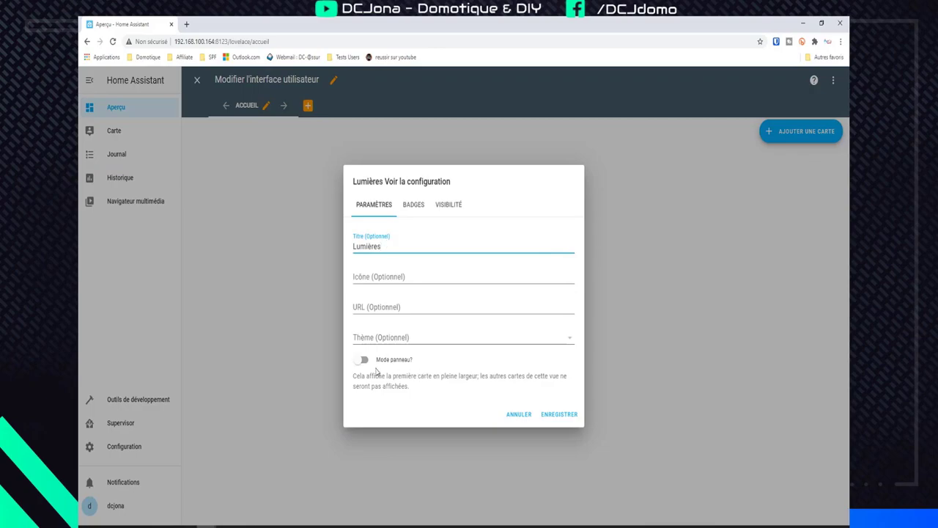
pyautogui.click(561, 415)
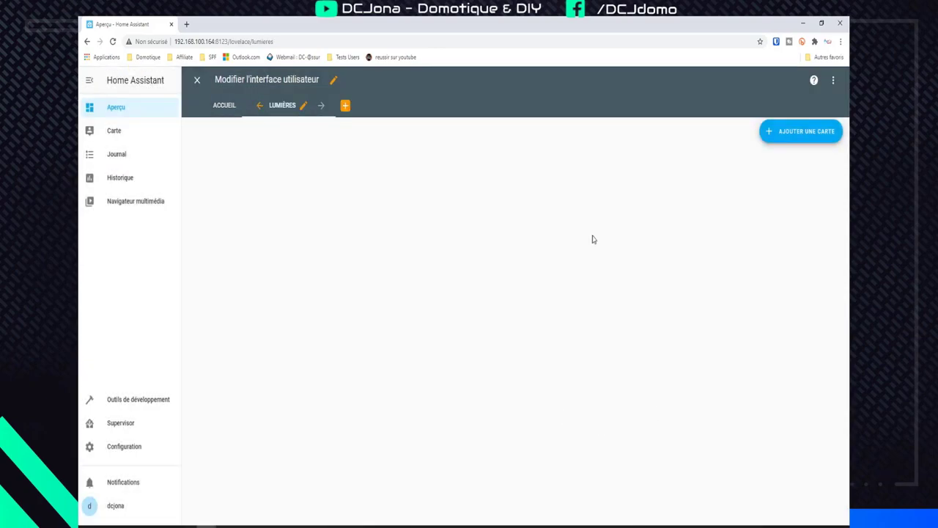
# Step: Switch between the Accueil and Lumières views, both in edit mode and on the finished dashboard, to check them
pyautogui.click(226, 108)
pyautogui.click(316, 110)
pyautogui.click(233, 111)
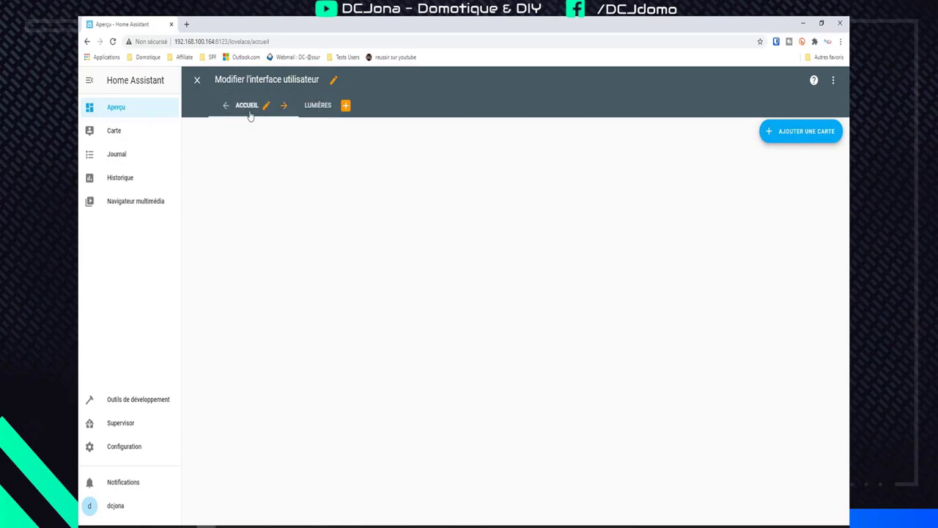
pyautogui.click(317, 107)
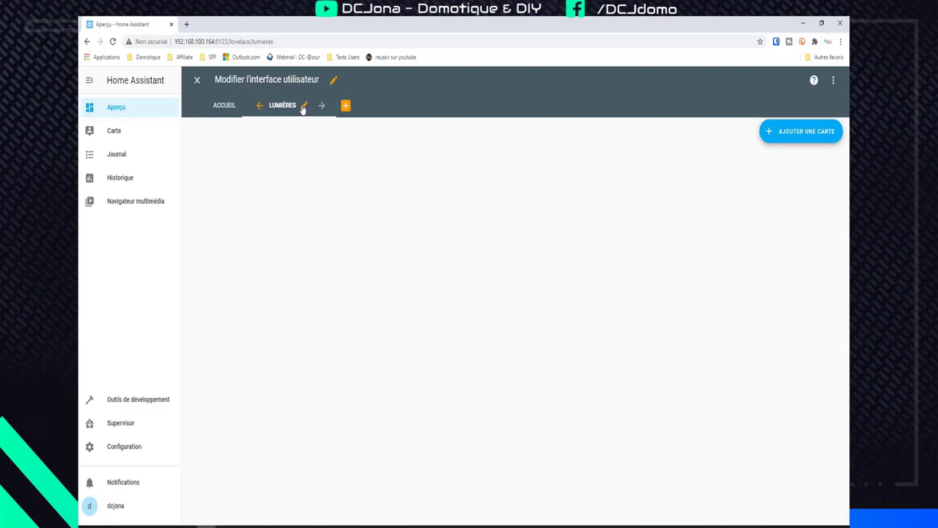
pyautogui.click(198, 83)
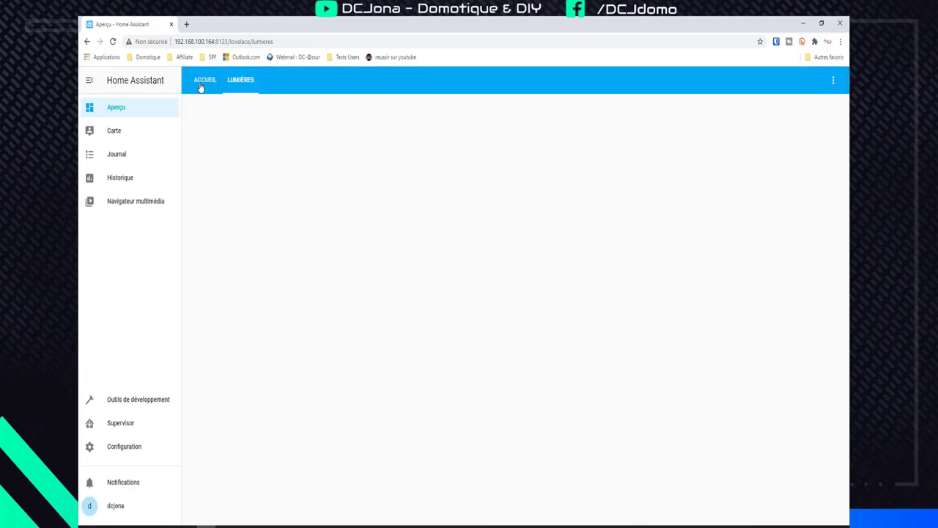
pyautogui.click(203, 87)
pyautogui.click(243, 83)
pyautogui.click(212, 87)
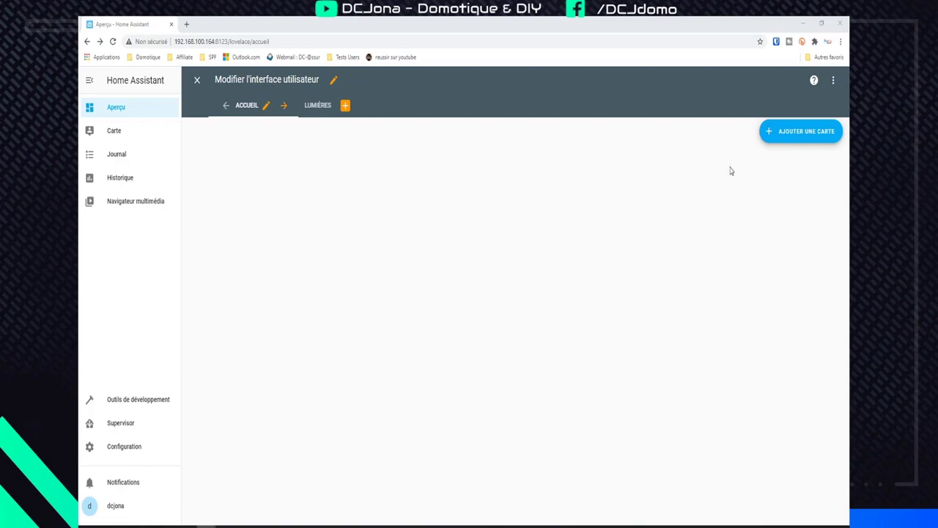
# Step: Add an Entity card for the Sonoff Basic Relay switch to the Accueil view and name it relais
pyautogui.click(788, 133)
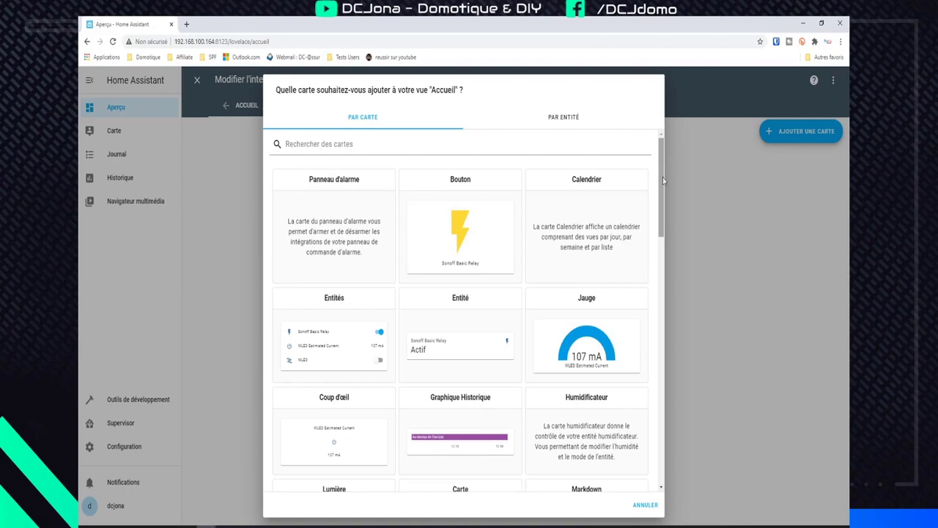
pyautogui.moveTo(662, 176); pyautogui.dragTo(663, 187)
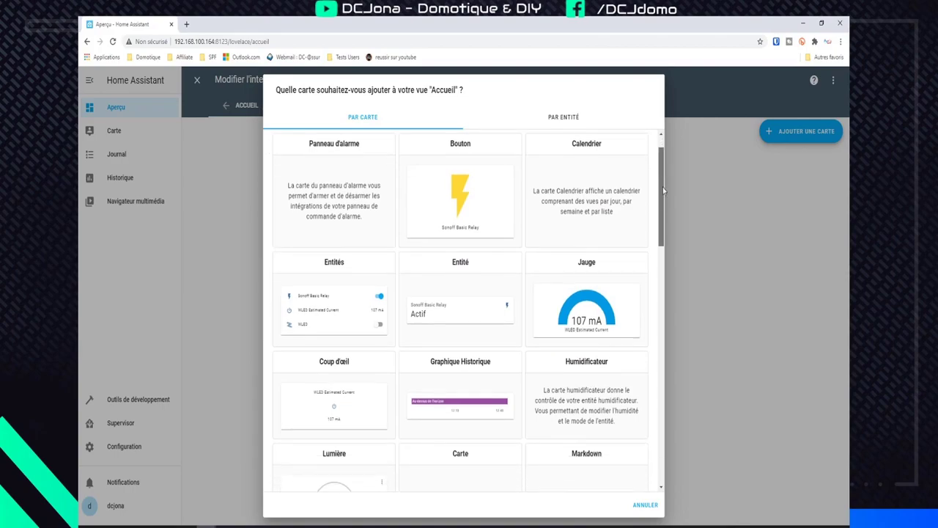
pyautogui.click(468, 300)
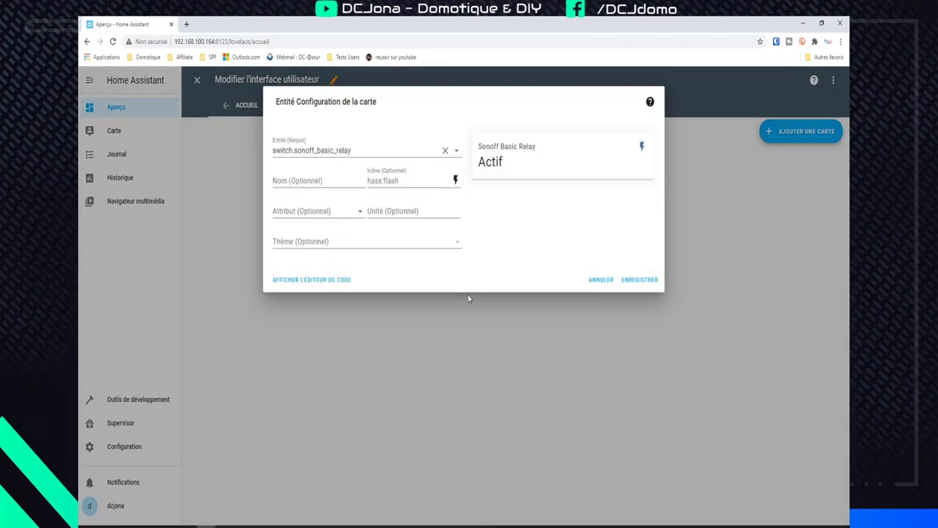
pyautogui.click(322, 183)
pyautogui.write('relais')
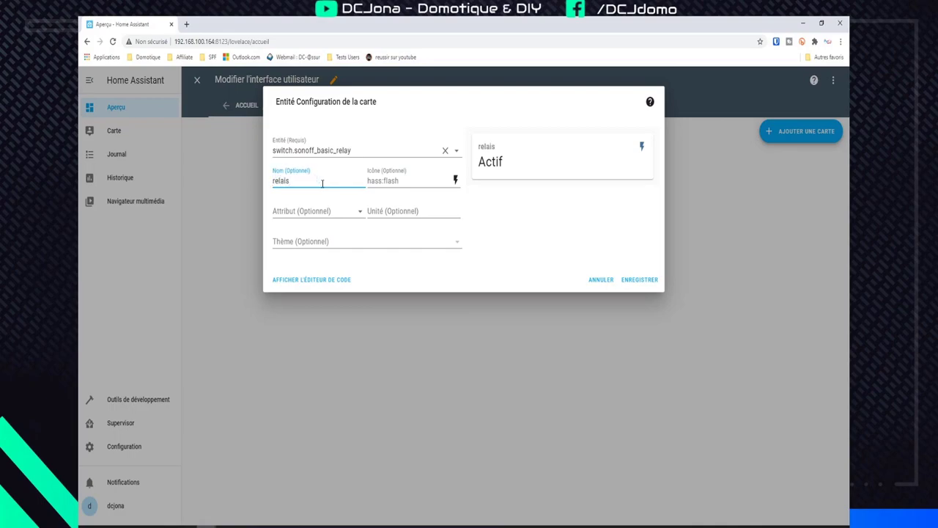
# Step: Review the relais card's optional icon, attribute, unit and theme settings, save the card and leave edit mode
pyautogui.click(398, 180)
pyautogui.click(353, 211)
pyautogui.click(357, 210)
pyautogui.click(401, 211)
pyautogui.click(364, 252)
pyautogui.click(412, 242)
pyautogui.click(642, 280)
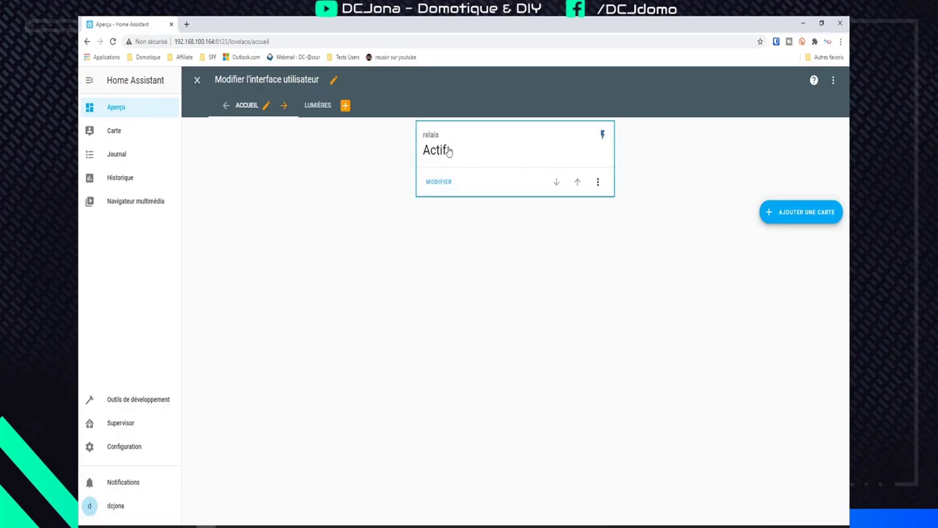
pyautogui.click(197, 80)
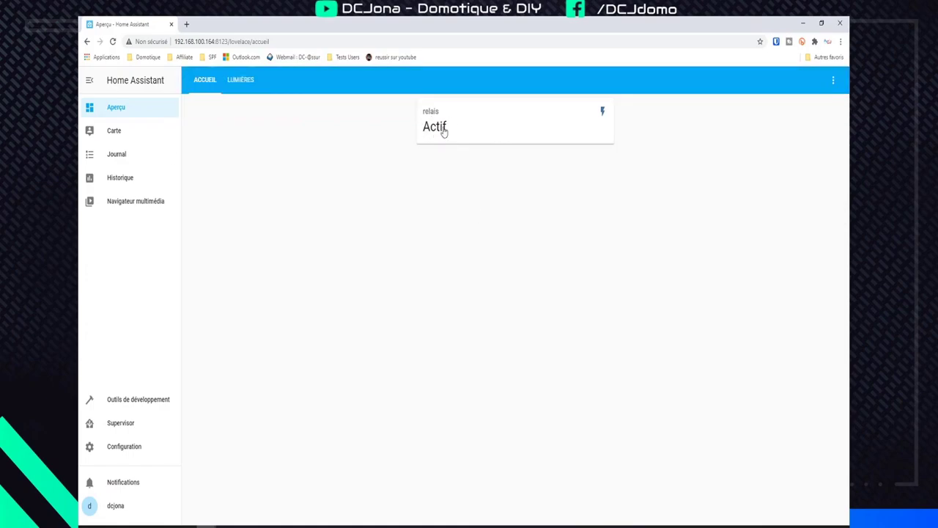
# Step: Reopen the dashboard for editing and start a Light card for the WLED light in the Lumières view
pyautogui.click(831, 82)
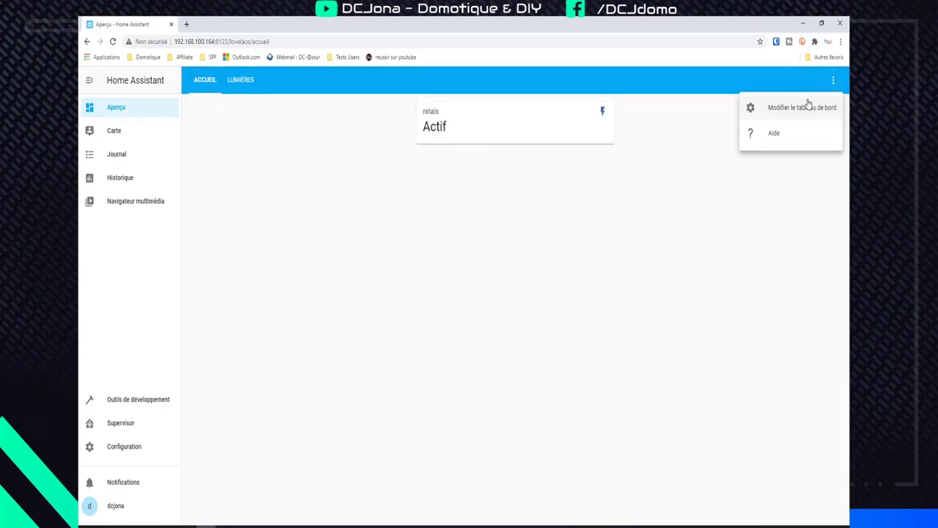
pyautogui.click(810, 105)
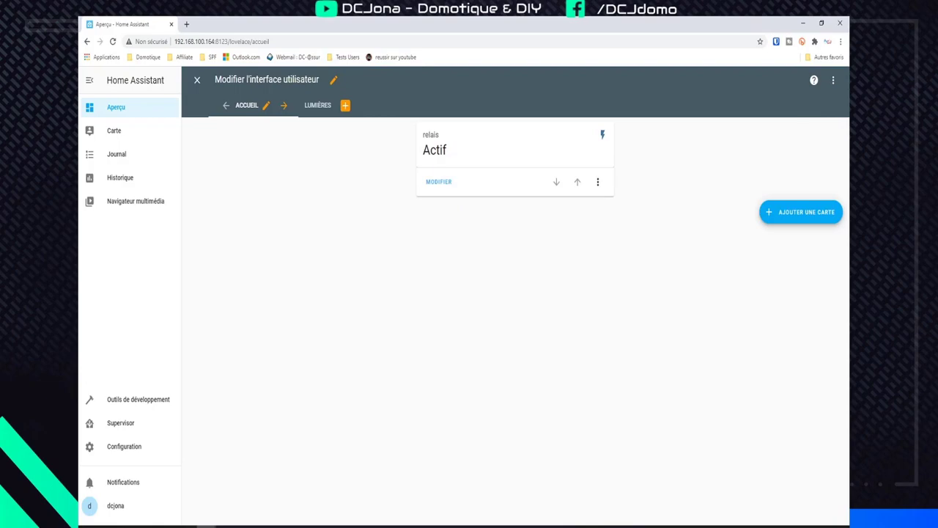
pyautogui.click(320, 110)
pyautogui.click(818, 133)
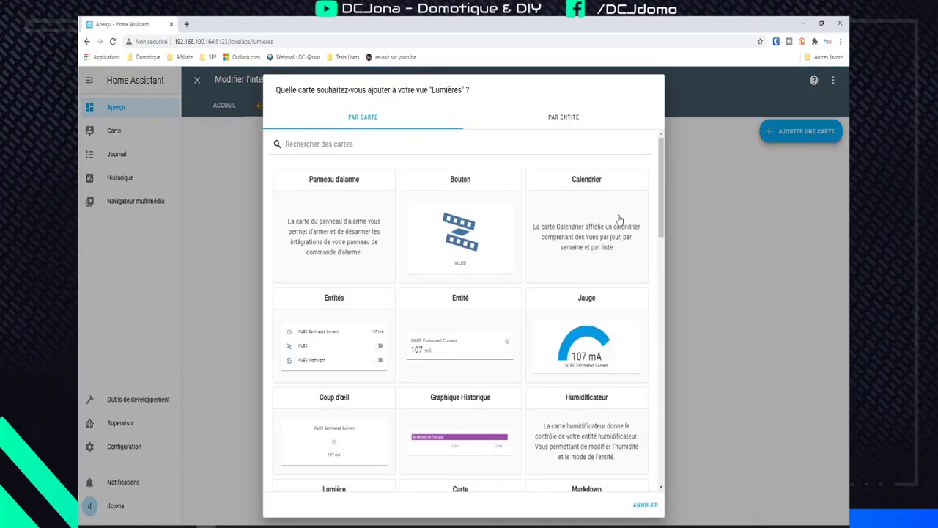
pyautogui.scroll(-2, 498, 271)
pyautogui.scroll(-3, 496, 273)
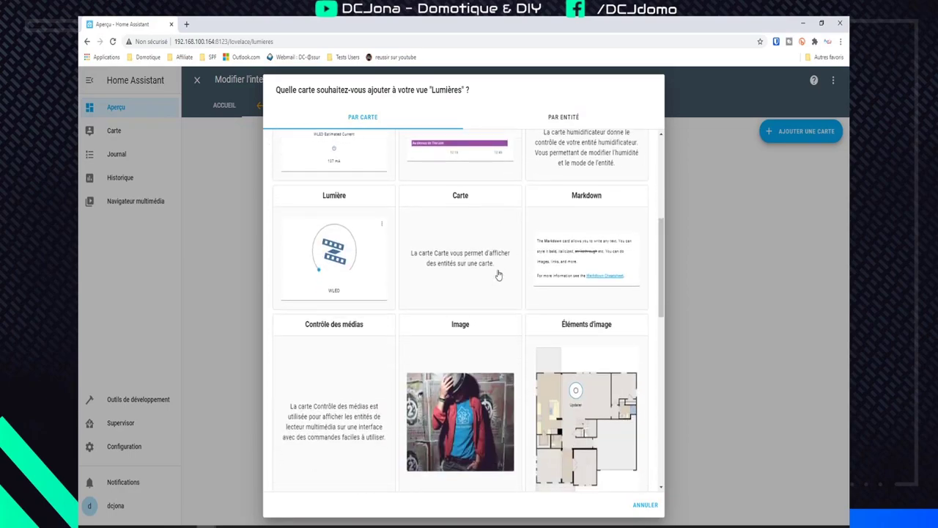
pyautogui.click(331, 266)
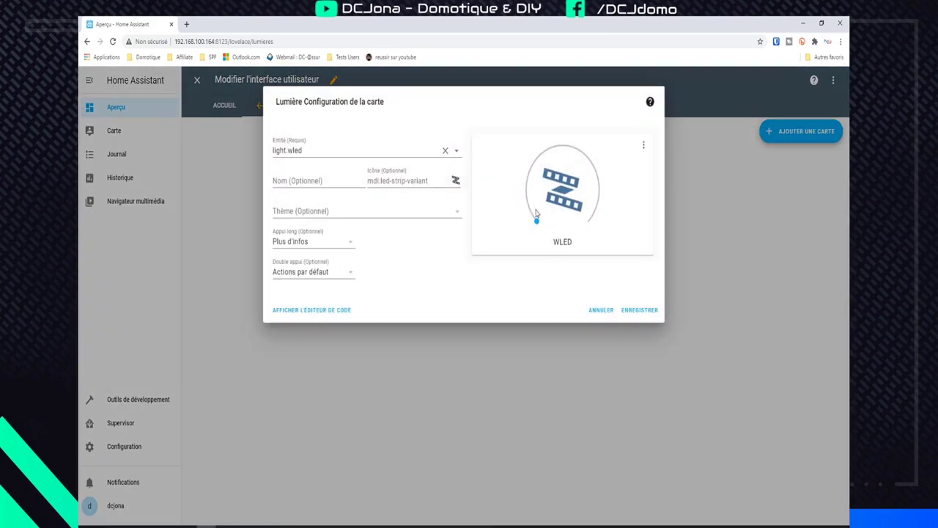
# Step: Name the light card Lampe and set its icon to mdi:lightbulb
pyautogui.click(361, 177)
pyautogui.write('Lampe')
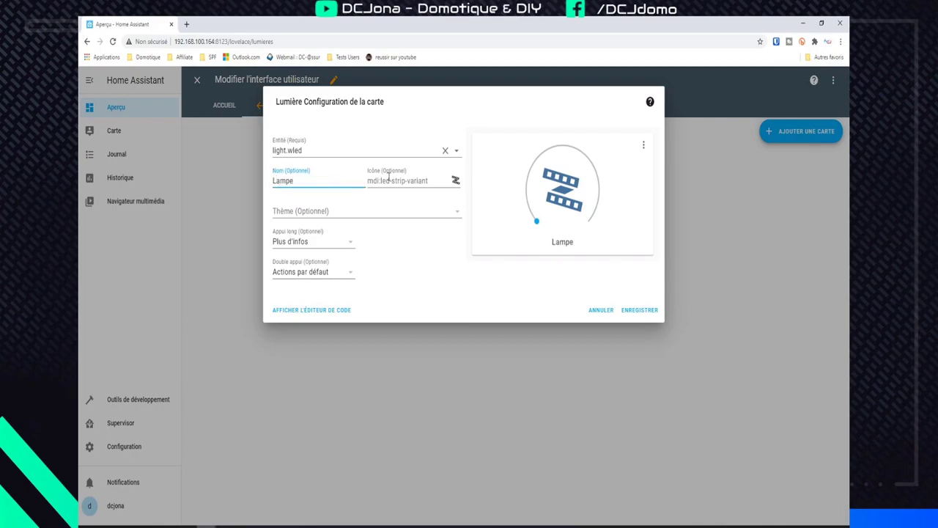
pyautogui.click(388, 186)
pyautogui.write('m')
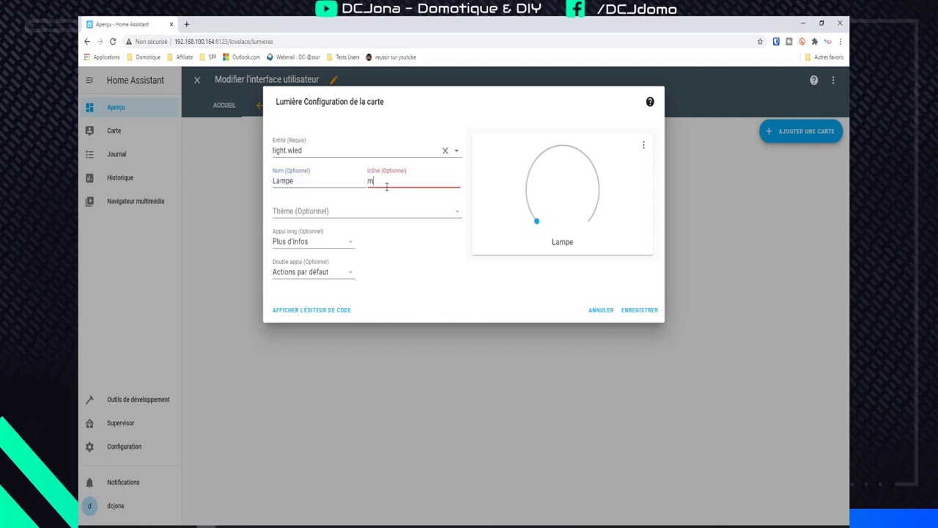
pyautogui.write('di:lightbulb')
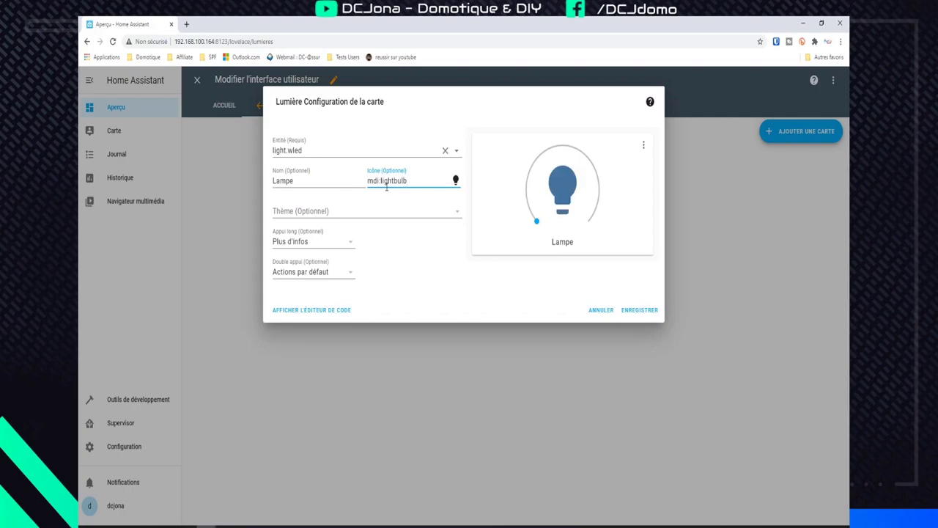
# Step: Save the Lampe card without choosing a theme and leave edit mode to view the Accueil page
pyautogui.moveTo(414, 181); pyautogui.dragTo(348, 182)
pyautogui.tripleClick(416, 180)
pyautogui.click(417, 182)
pyautogui.click(311, 217)
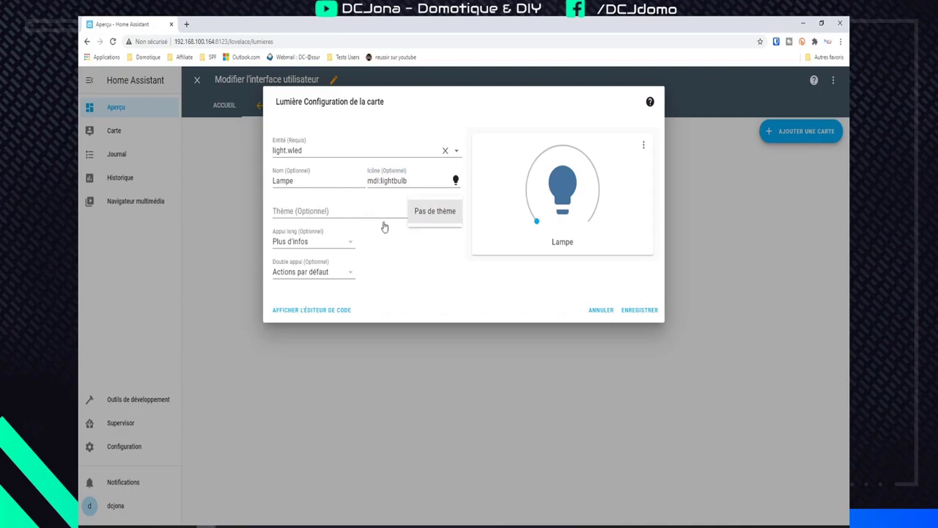
pyautogui.click(404, 267)
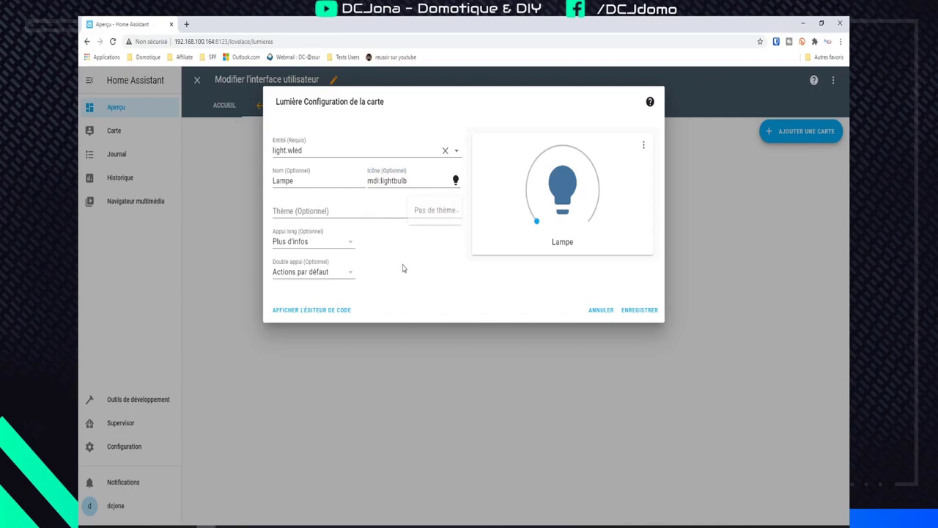
pyautogui.click(640, 310)
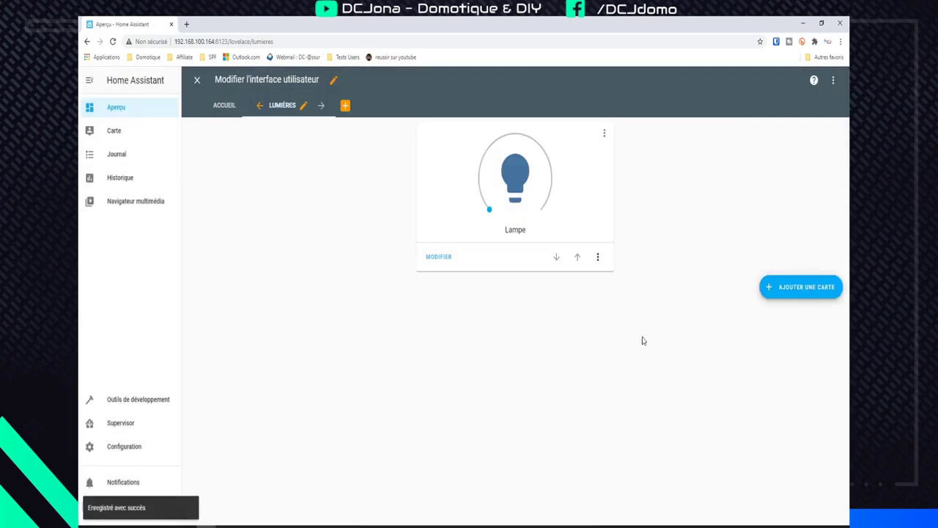
pyautogui.click(196, 79)
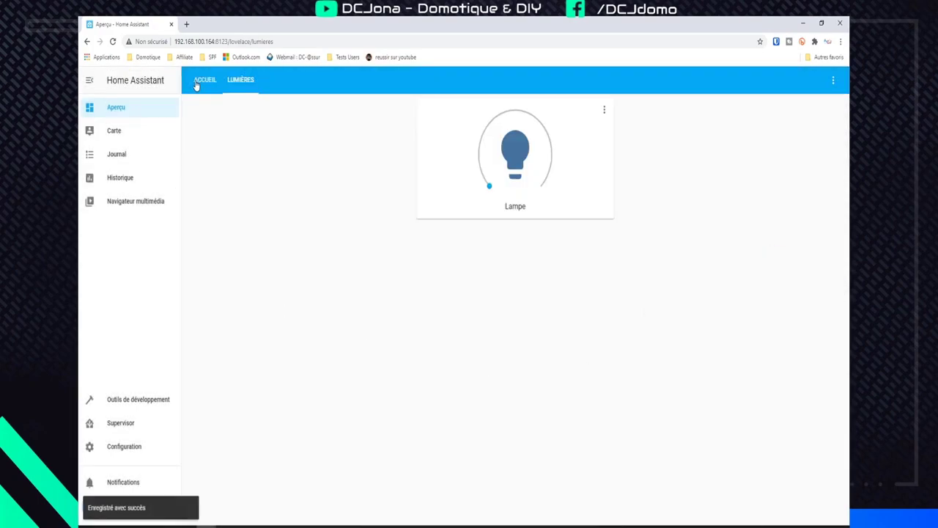
pyautogui.click(209, 82)
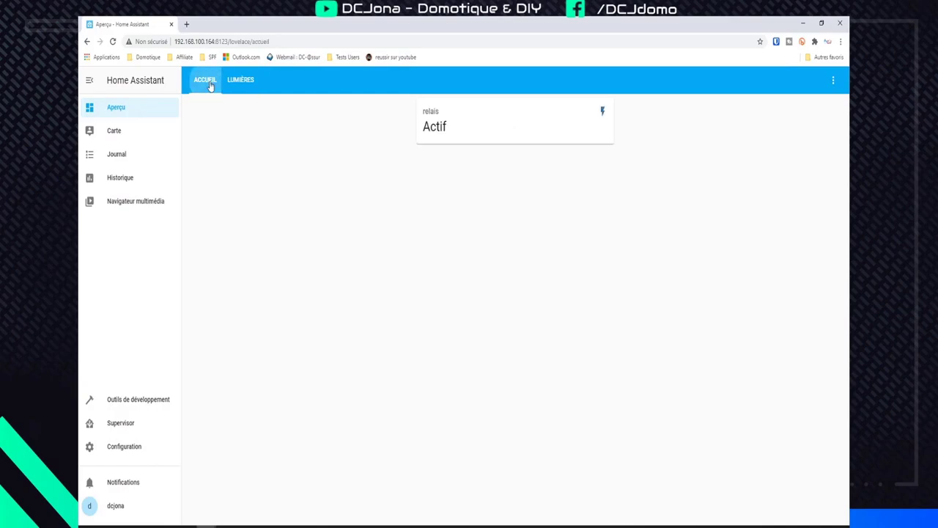
# Step: Test the Lampe card in the Lumières view by switching the light on, setting its brightness to 75 % and switching it off
pyautogui.click(237, 87)
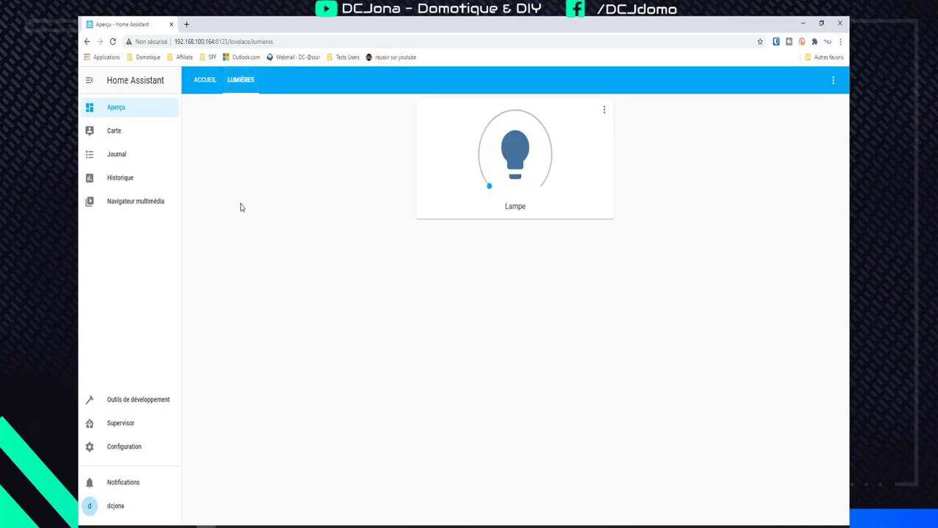
pyautogui.click(513, 154)
pyautogui.moveTo(485, 130); pyautogui.dragTo(548, 137)
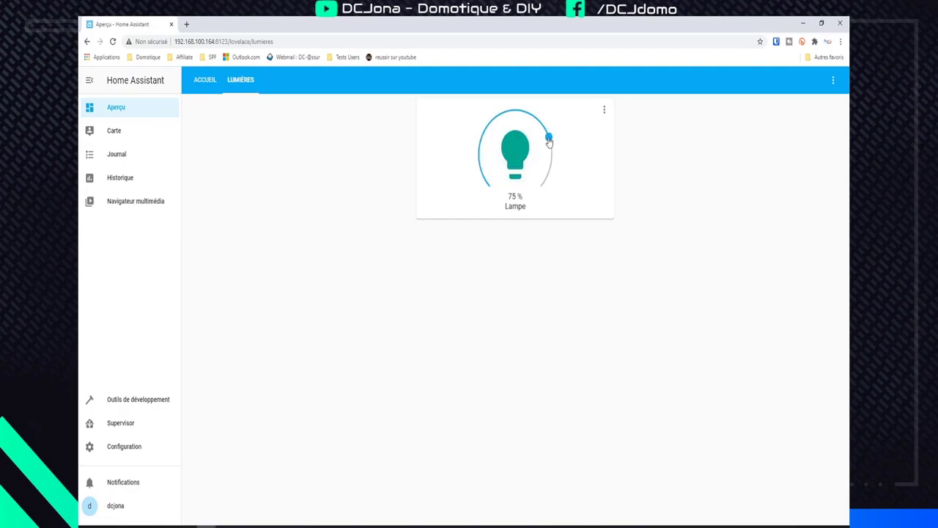
pyautogui.click(518, 162)
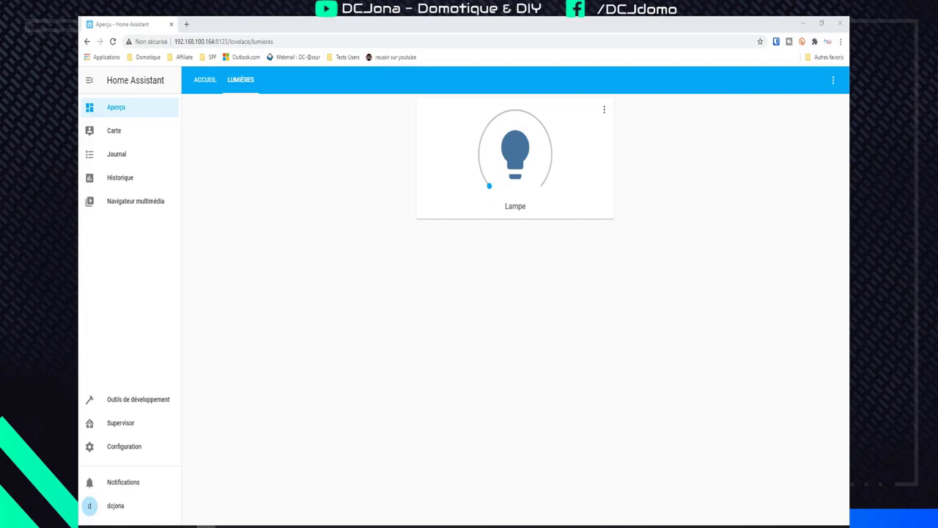
# Step: Open the user profile and enable Mode avancé for the account
pyautogui.click(137, 509)
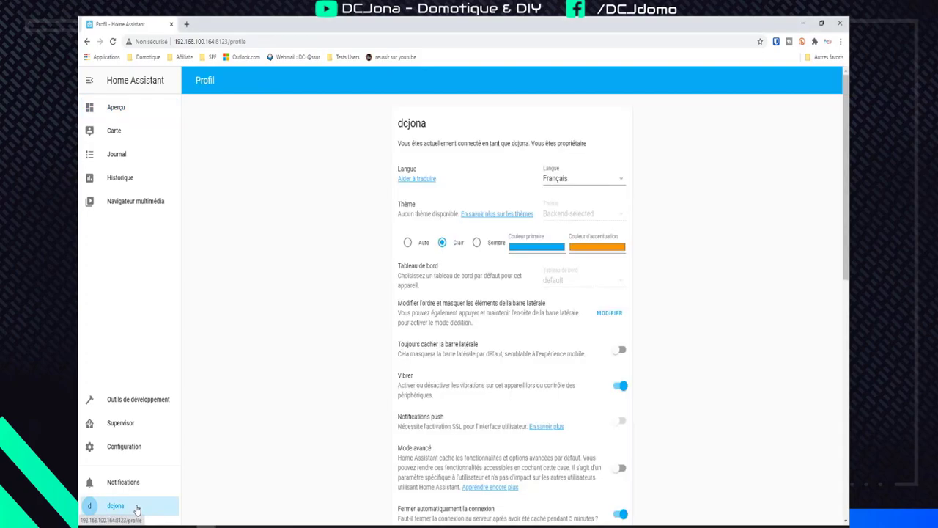
pyautogui.scroll(-3, 408, 321)
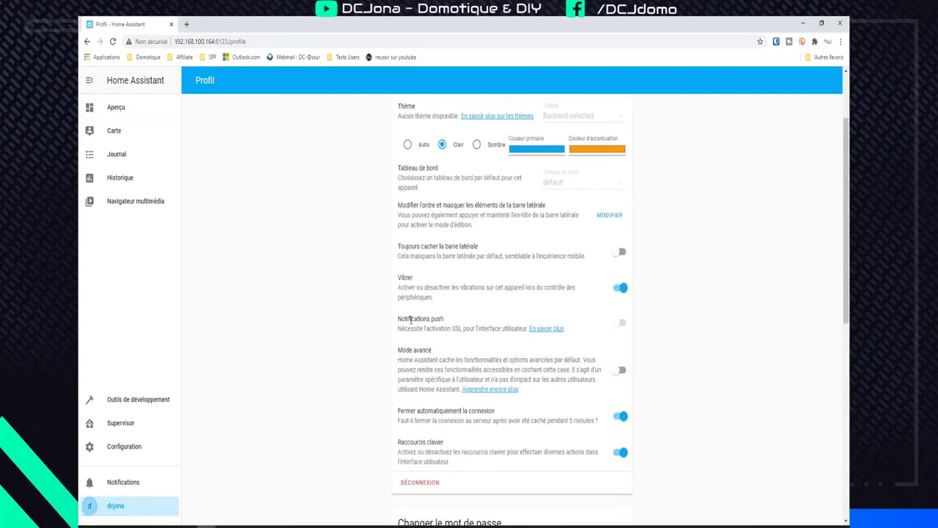
pyautogui.moveTo(400, 352); pyautogui.dragTo(549, 391)
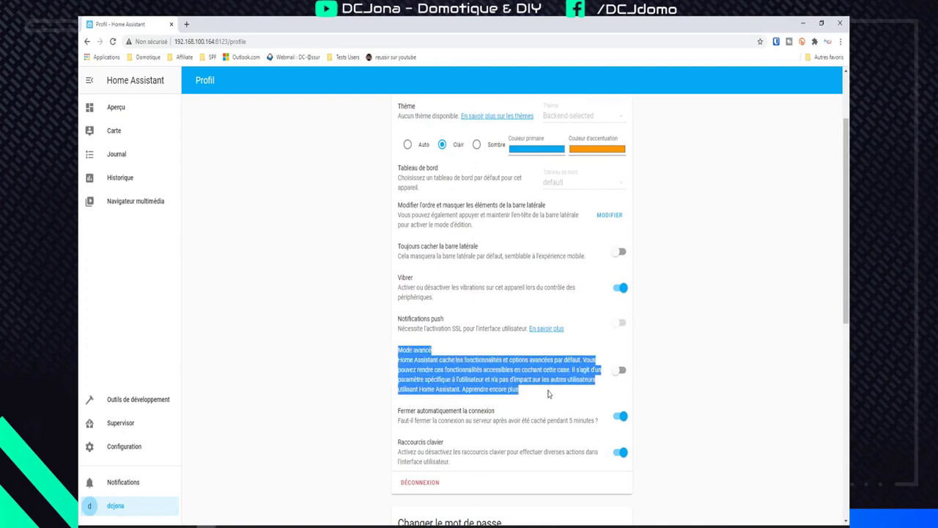
pyautogui.click(621, 372)
# Step: Switch the profile's theme from light to Sombre mode
pyautogui.scroll(2, 792, 427)
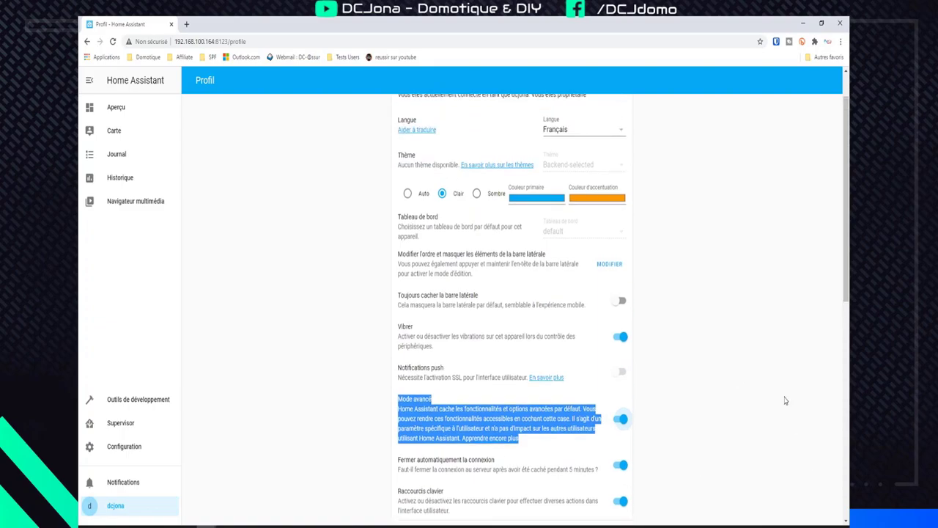
pyautogui.scroll(2, 489, 329)
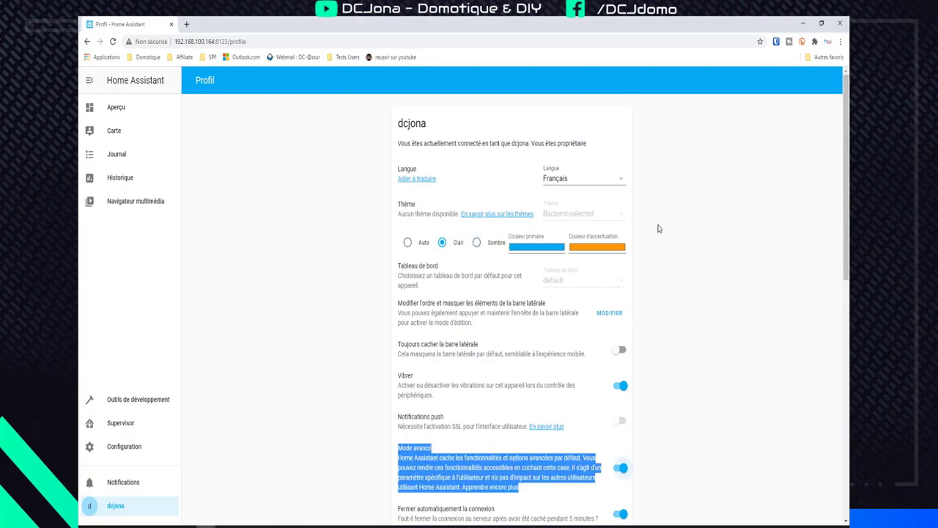
pyautogui.click(477, 243)
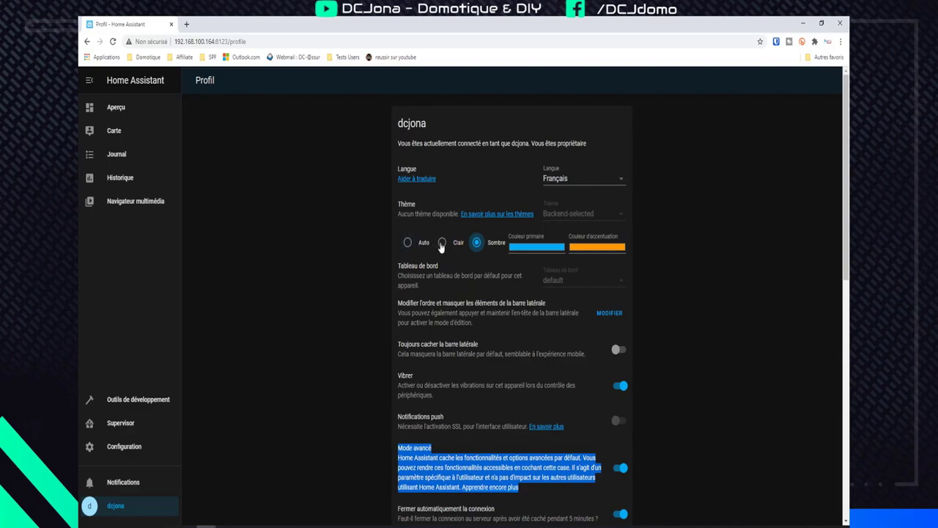
# Step: Try red and light grey as the theme's primary colour
pyautogui.click(539, 251)
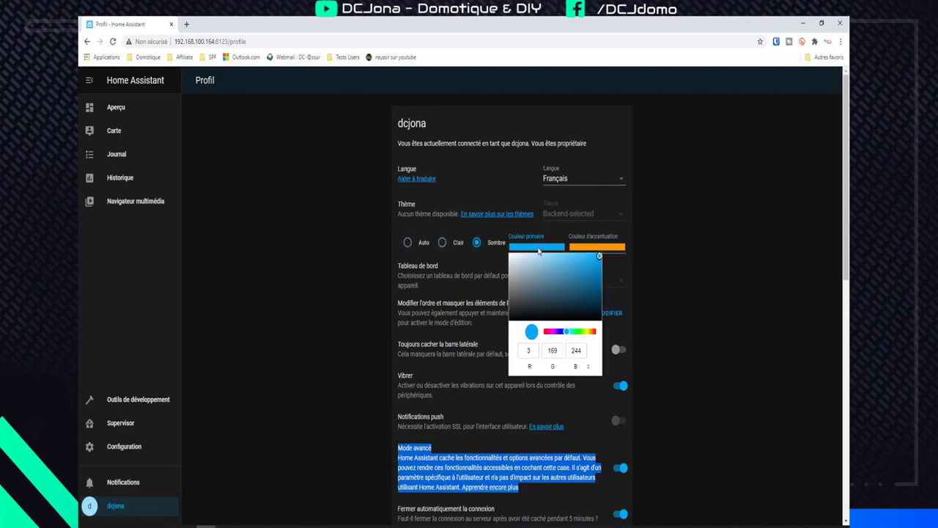
pyautogui.moveTo(568, 332); pyautogui.dragTo(600, 339)
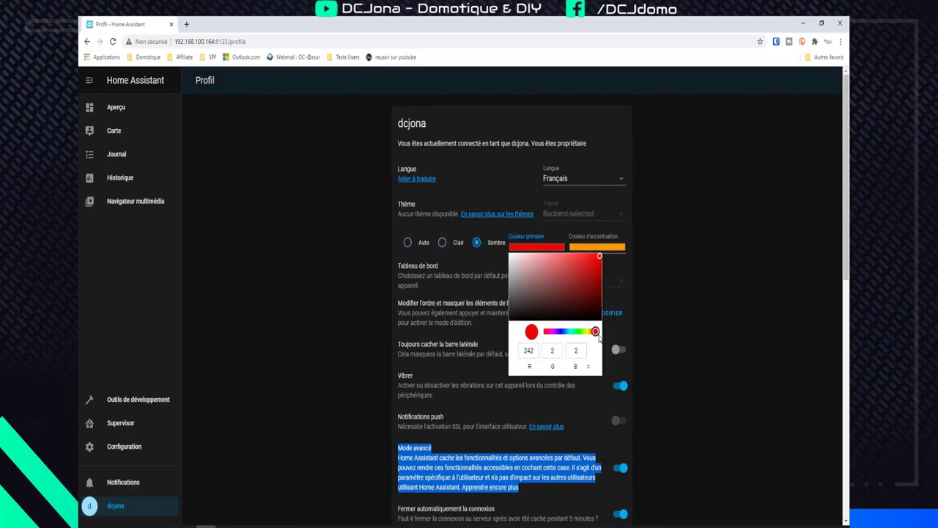
pyautogui.click(616, 255)
pyautogui.click(526, 250)
pyautogui.moveTo(554, 296); pyautogui.dragTo(505, 276)
pyautogui.click(647, 273)
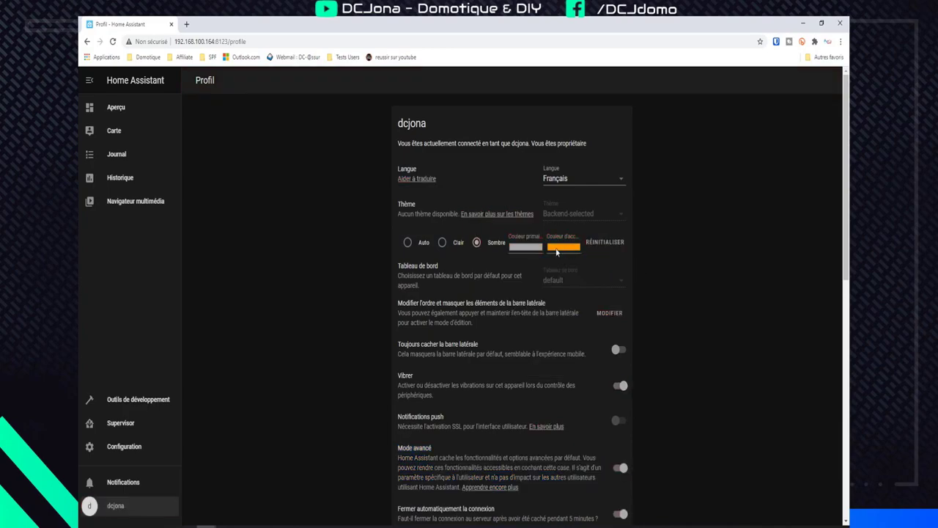
# Step: Set the theme's primary colour to a bright turquoise
pyautogui.click(526, 247)
pyautogui.moveTo(545, 337); pyautogui.dragTo(568, 334)
pyautogui.click(592, 272)
pyautogui.click(679, 248)
# Step: Set the theme's accent colour to purple
pyautogui.click(561, 249)
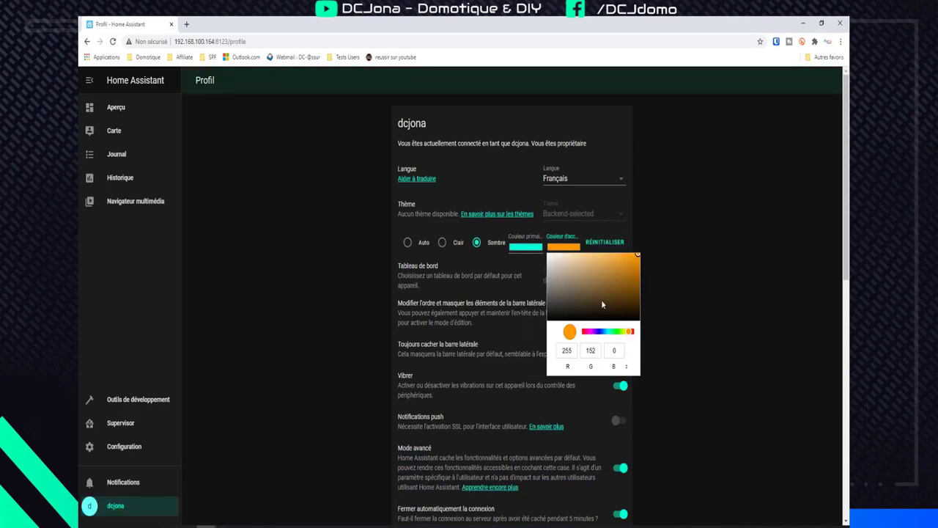
pyautogui.click(590, 331)
pyautogui.click(602, 277)
pyautogui.click(682, 260)
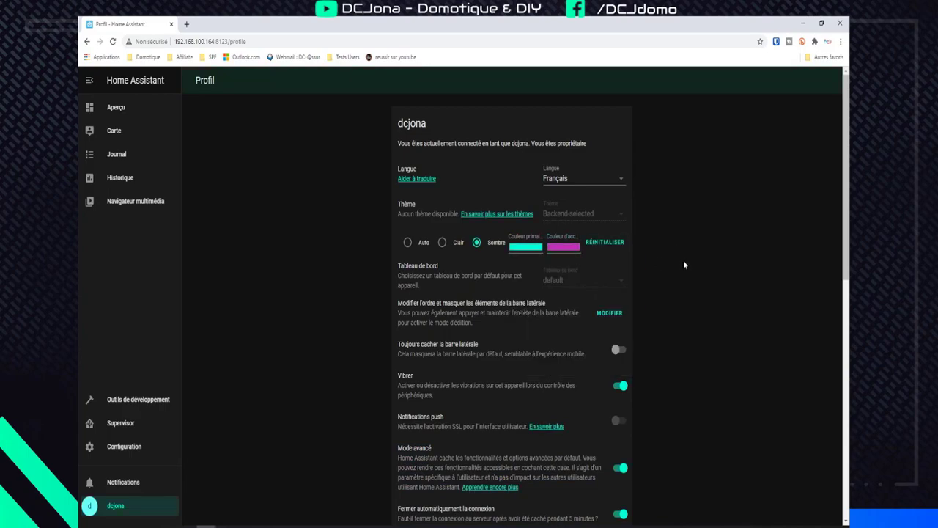
# Step: Review the profile's password change, multi-factor authentication, refresh token and long-lived access token sections
pyautogui.scroll(-6, 499, 258)
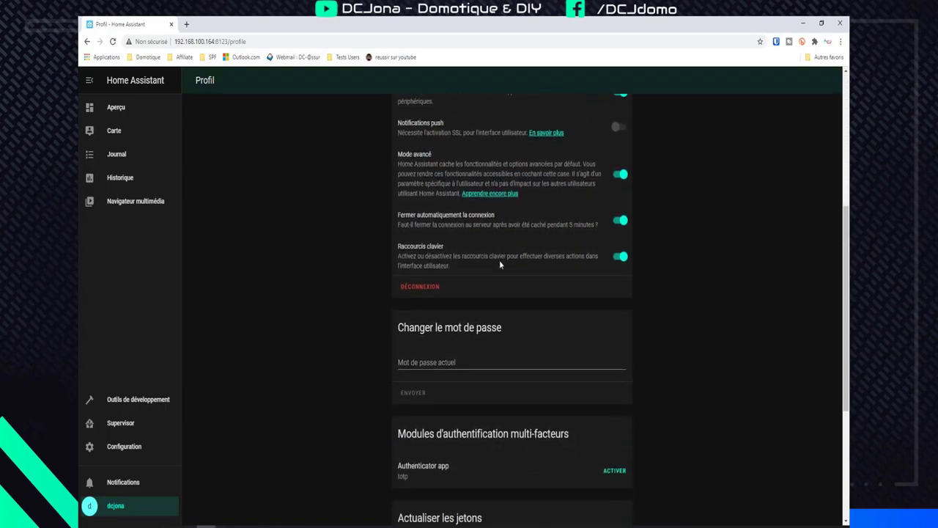
pyautogui.scroll(3, 500, 258)
pyautogui.scroll(-3, 502, 261)
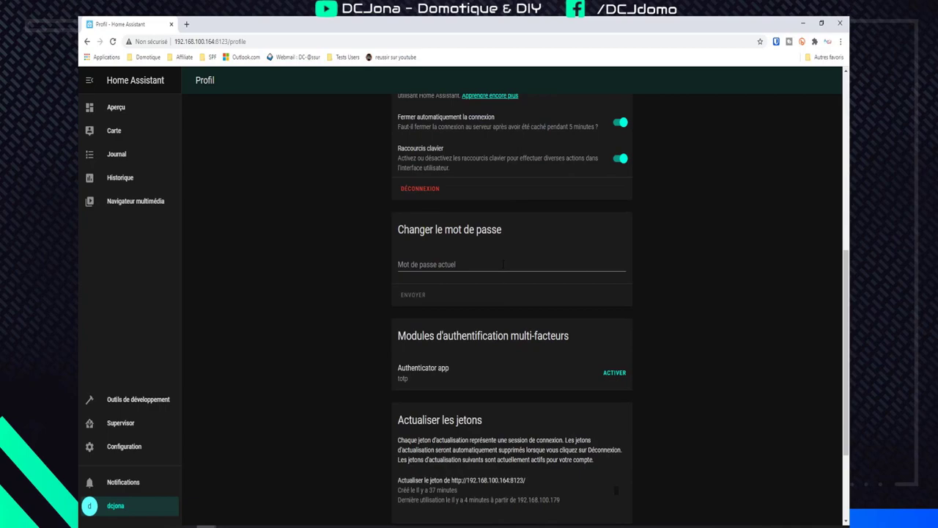
pyautogui.scroll(-2, 503, 264)
pyautogui.moveTo(405, 236); pyautogui.dragTo(569, 248)
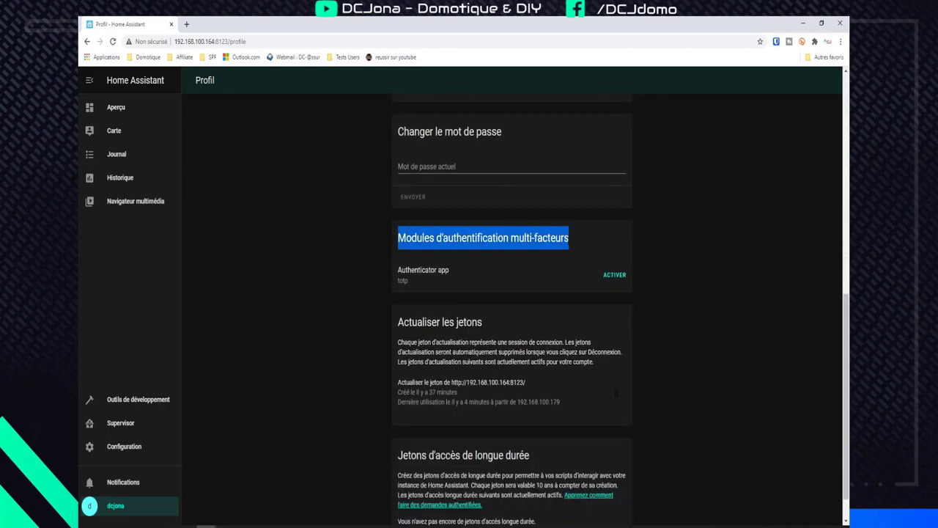
pyautogui.scroll(-1, 564, 246)
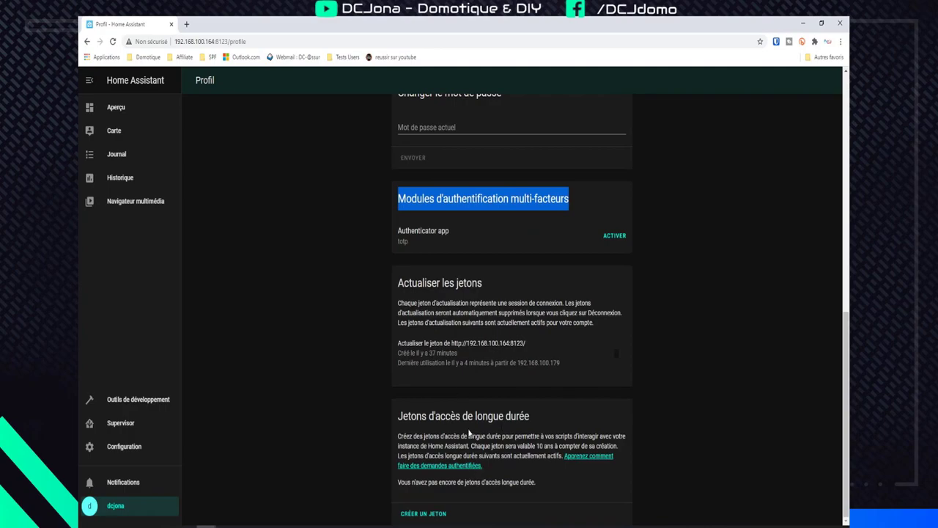
pyautogui.click(443, 517)
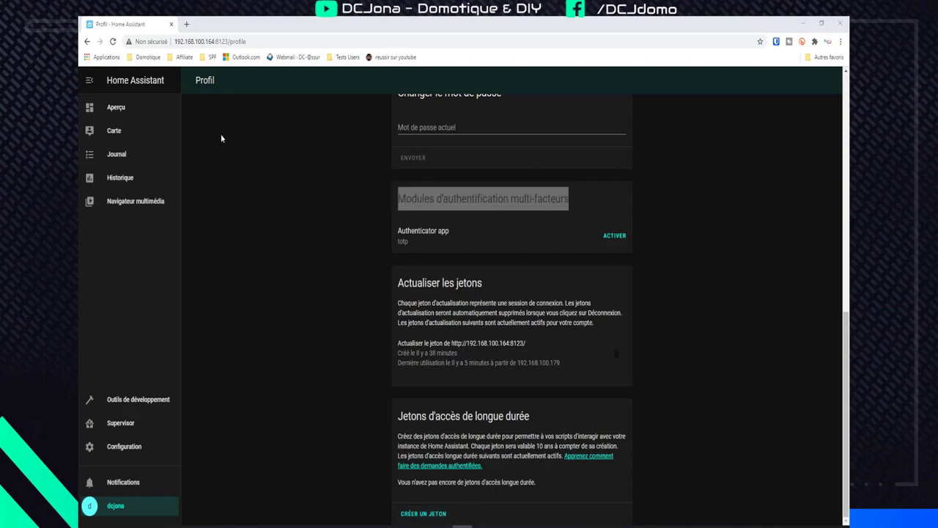
# Step: Collapse the navigation sidebar to icons only and expand it again
pyautogui.click(88, 82)
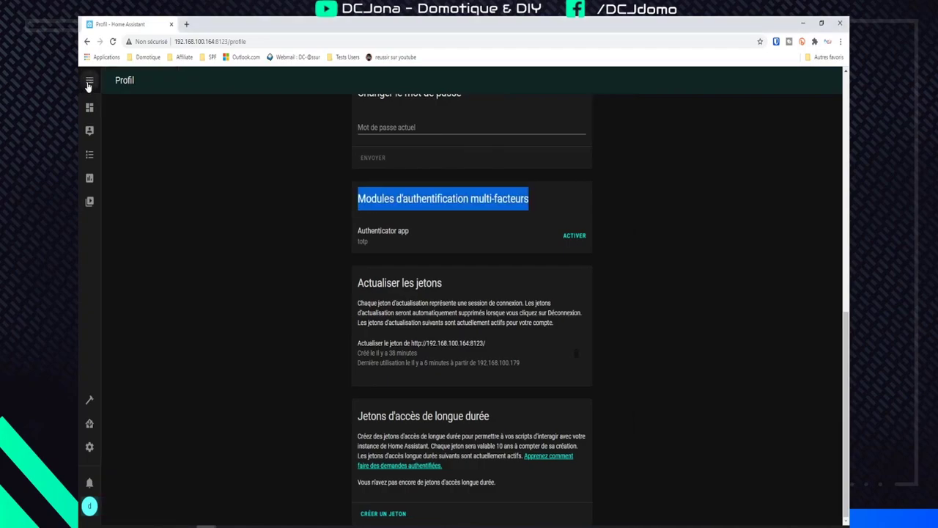
pyautogui.click(89, 82)
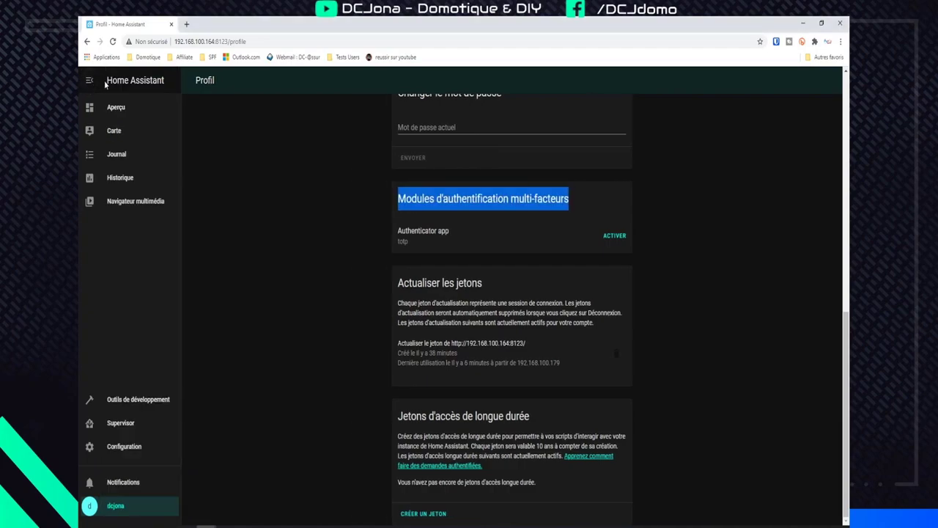